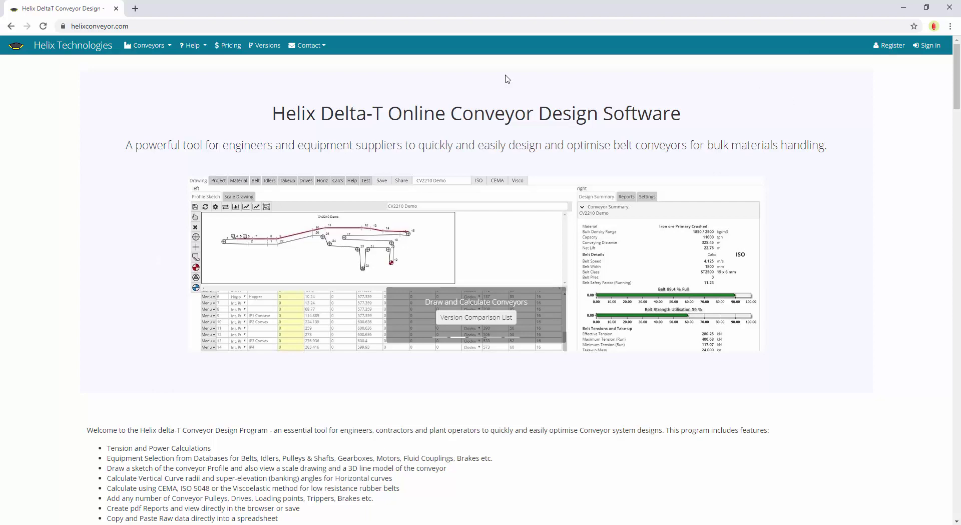
Sign in with the saved credentials and open the Conveyor Demo's list
{"action": "left_click", "coordinate": [107, 30]}
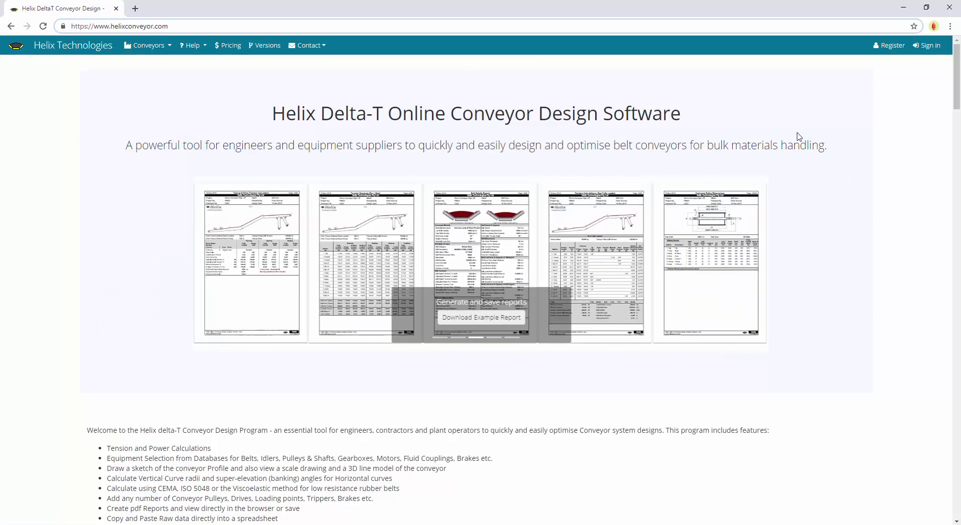
{"action": "left_click", "coordinate": [798, 131]}
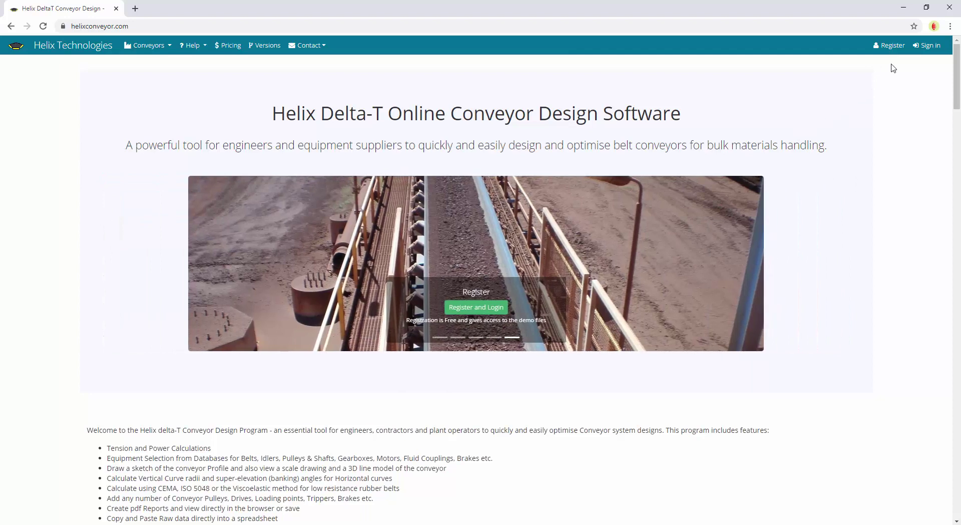
{"action": "left_click", "coordinate": [929, 46]}
{"action": "left_click", "coordinate": [386, 204]}
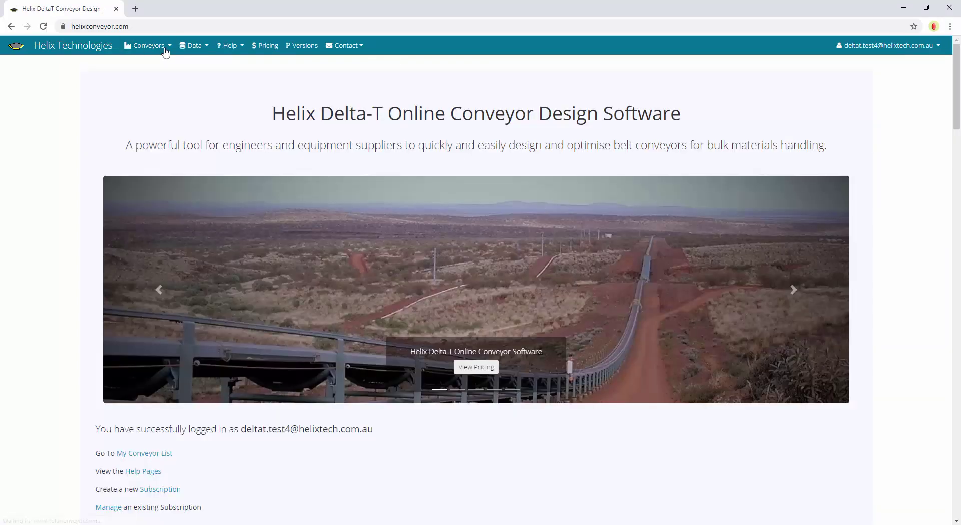
{"action": "left_click", "coordinate": [165, 51]}
{"action": "left_click", "coordinate": [160, 68]}
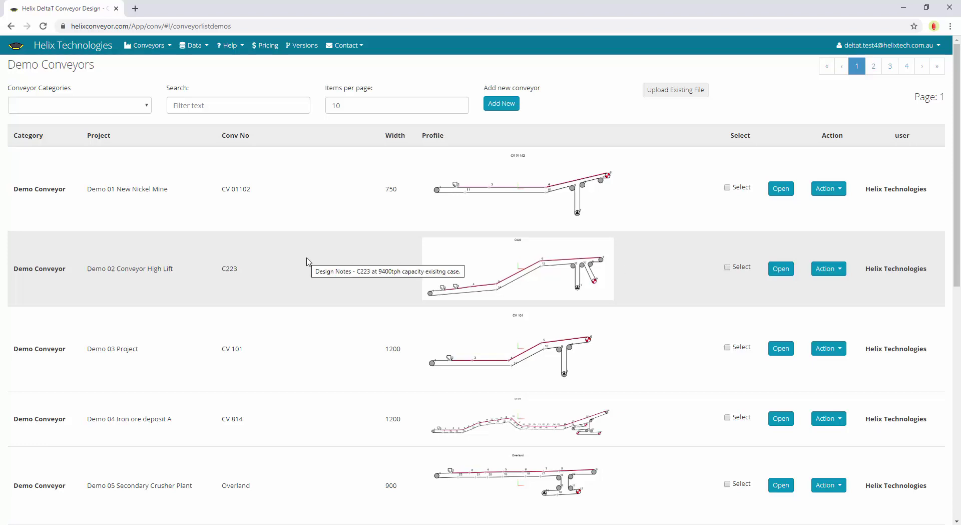
Browse to page 3 of the demo conveyors, check CV2120-01's actions, then show My Conveyor List
{"action": "scroll", "coordinate": [308, 262], "scroll_direction": "down", "scroll_amount": 7}
{"action": "scroll", "coordinate": [308, 262], "scroll_direction": "down", "scroll_amount": 3}
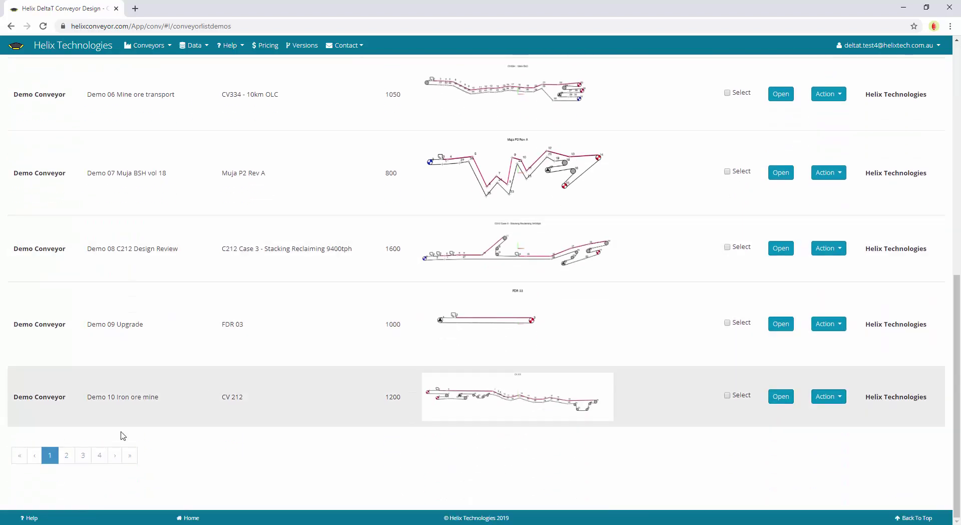
{"action": "left_click", "coordinate": [90, 456]}
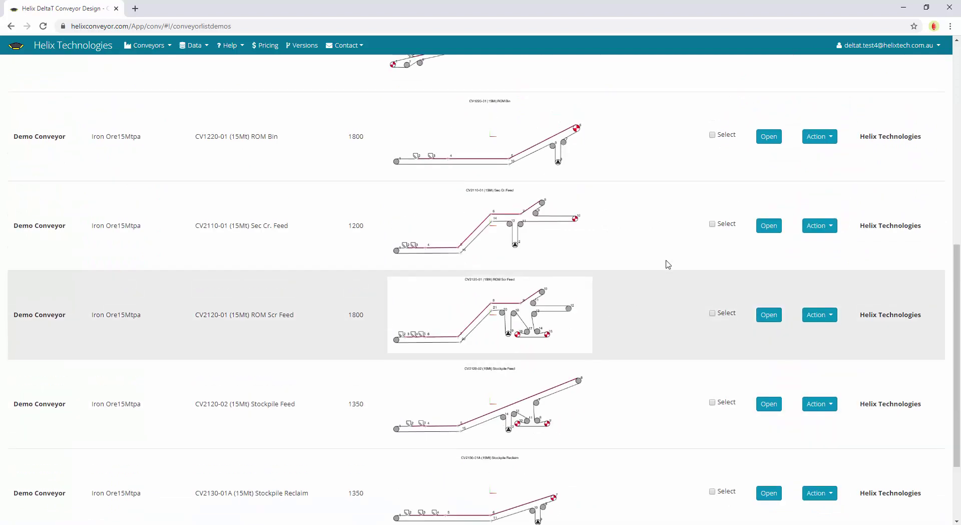
{"action": "left_click", "coordinate": [824, 204]}
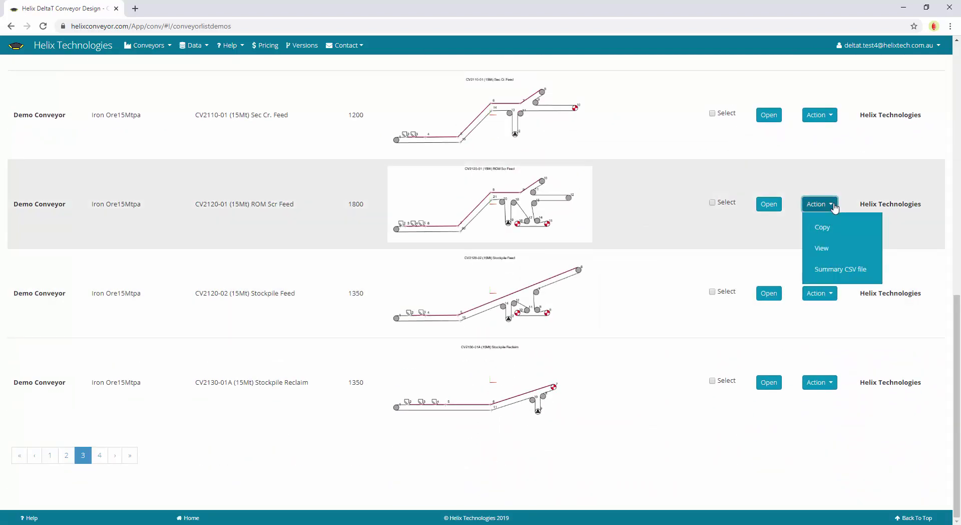
{"action": "left_click", "coordinate": [676, 203]}
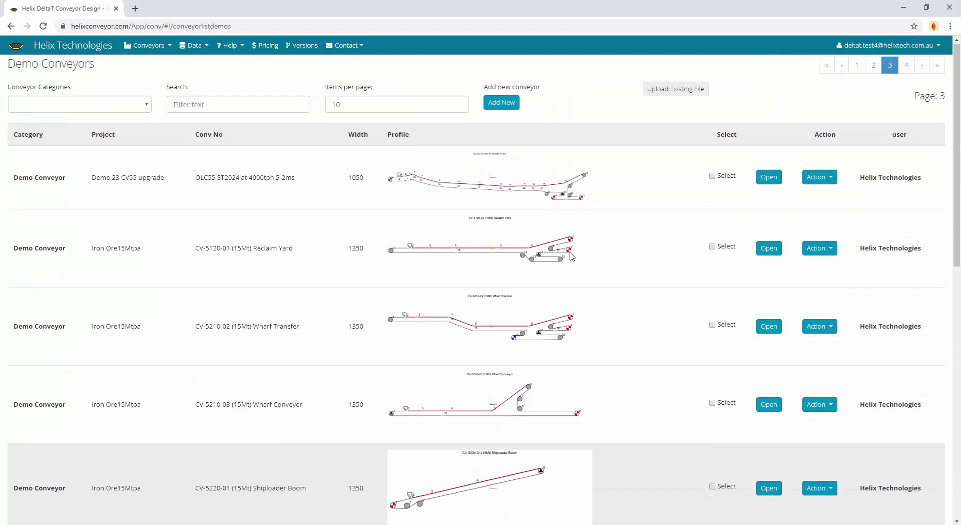
{"action": "left_click", "coordinate": [149, 45]}
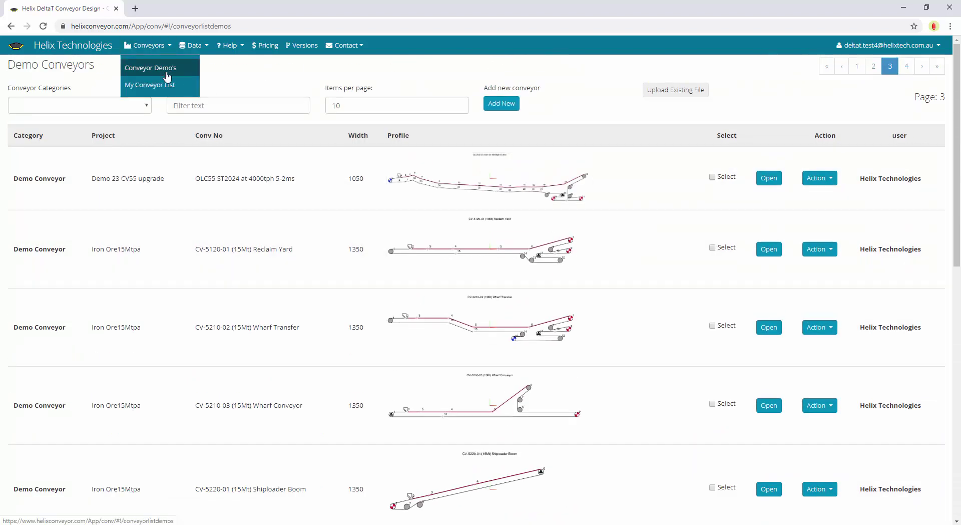
{"action": "left_click", "coordinate": [141, 83]}
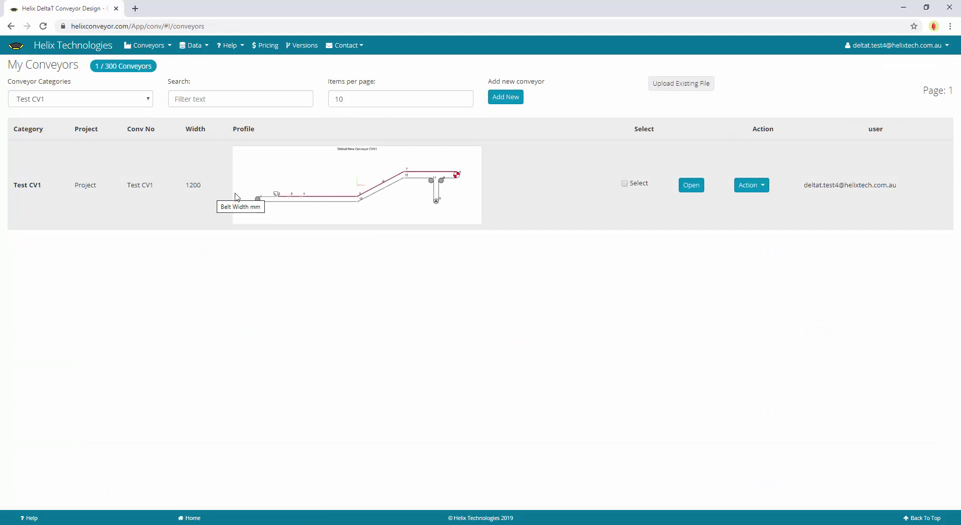
{"action": "left_click", "coordinate": [513, 103]}
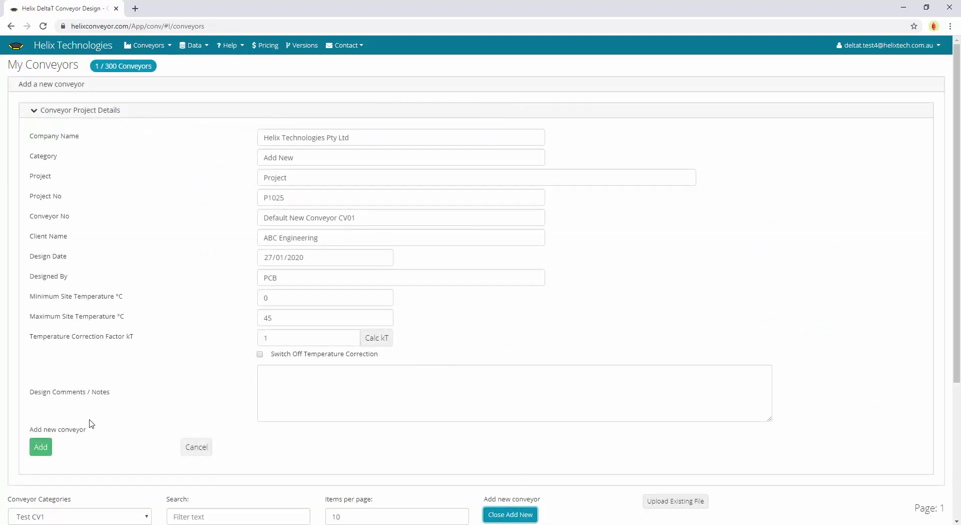
{"action": "left_click", "coordinate": [207, 450]}
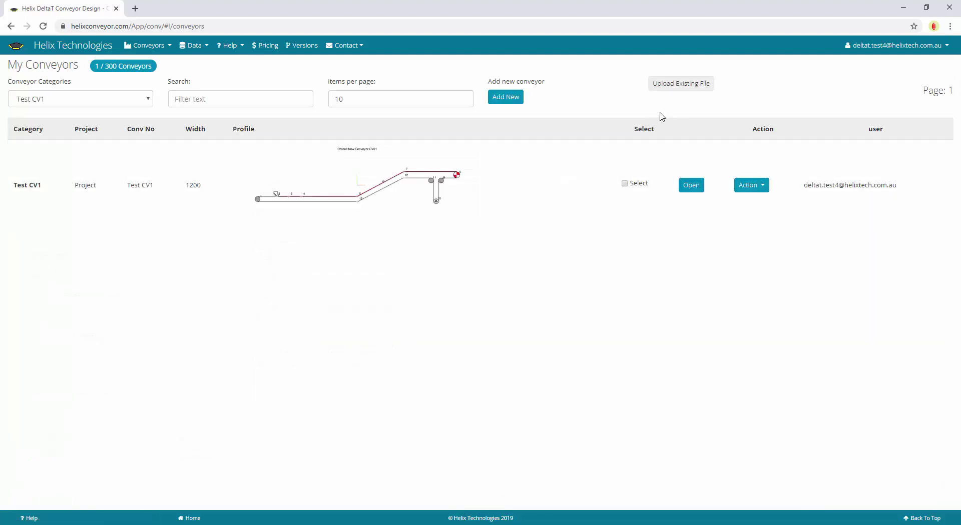
{"action": "left_click", "coordinate": [691, 94]}
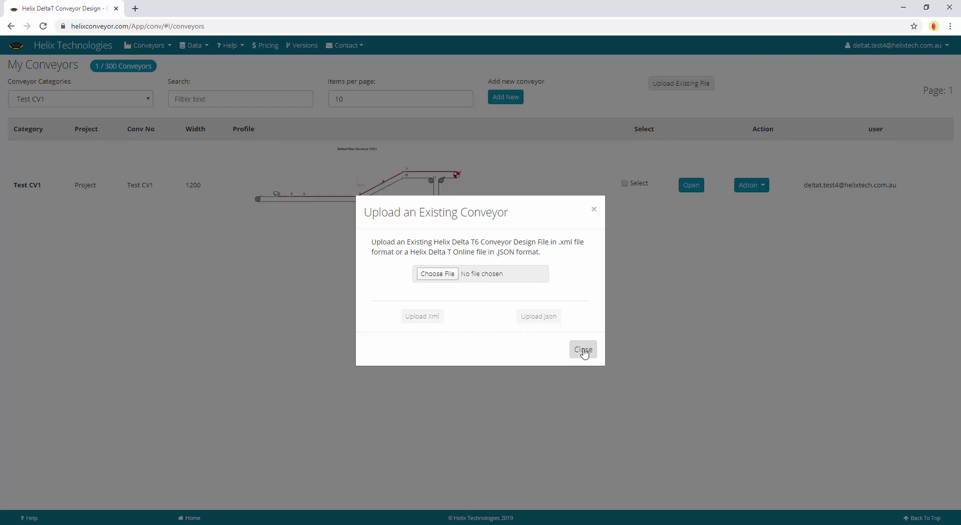
{"action": "left_click", "coordinate": [584, 350]}
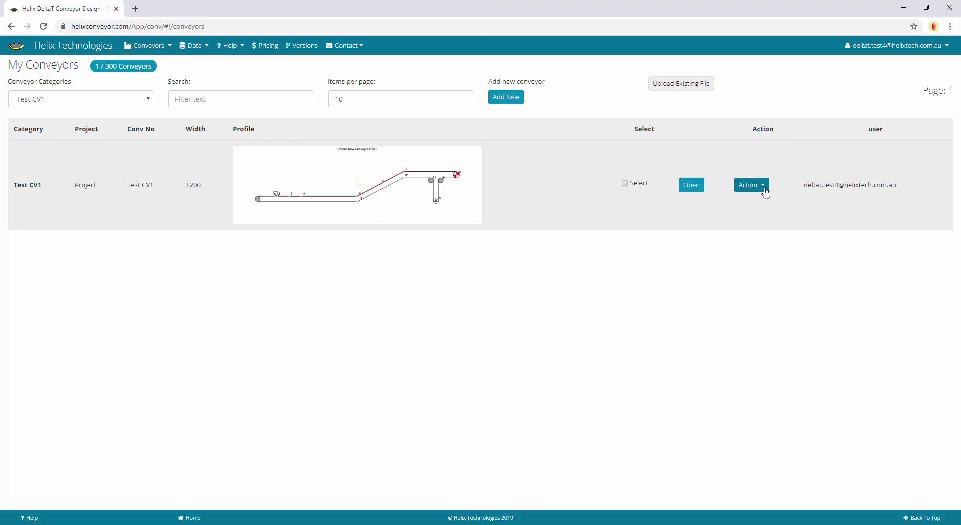
Download Test CV1 as a JSON file and briefly check the Conveyor Categories list
{"action": "left_click", "coordinate": [765, 189]}
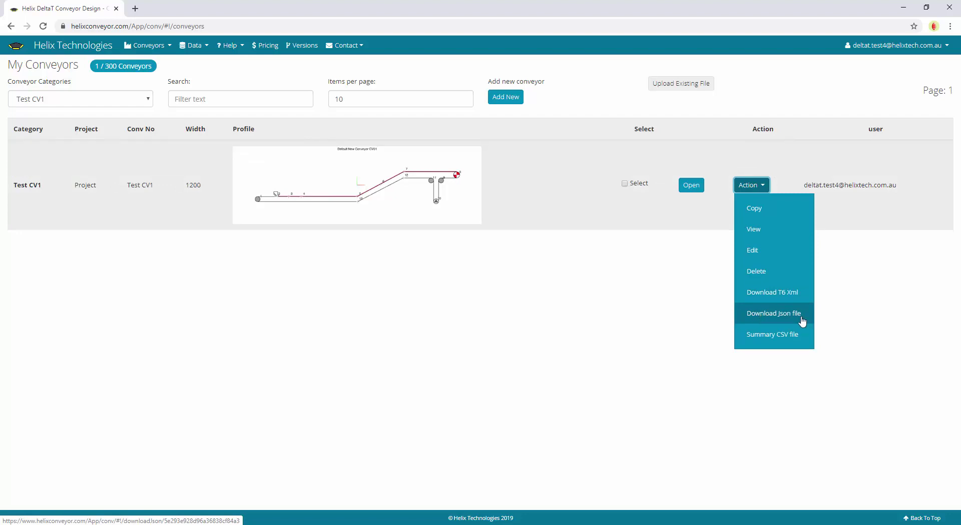
{"action": "left_click", "coordinate": [802, 319]}
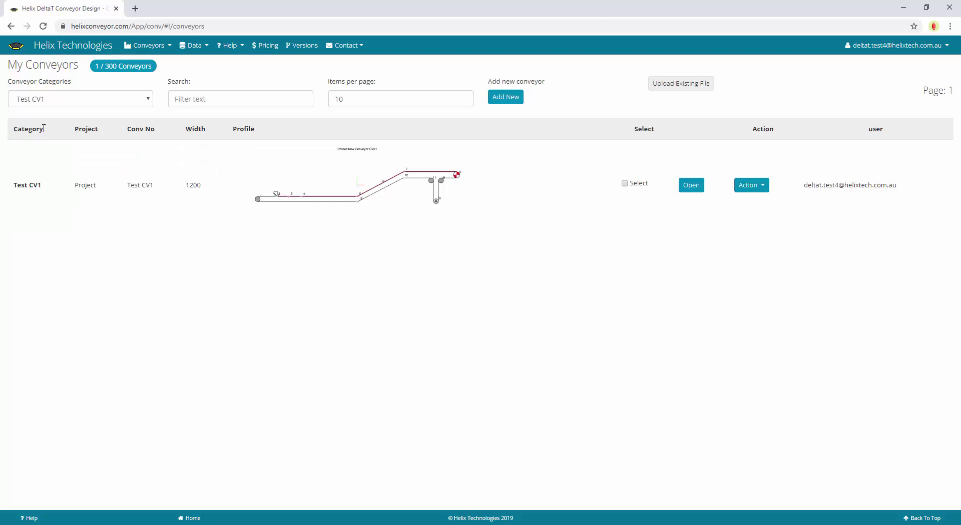
{"action": "left_click", "coordinate": [109, 103]}
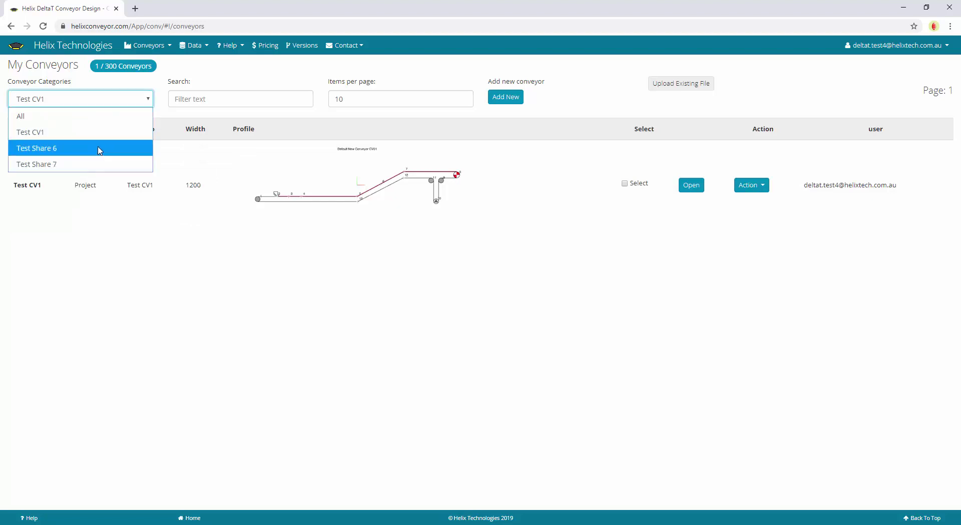
{"action": "left_click", "coordinate": [326, 271]}
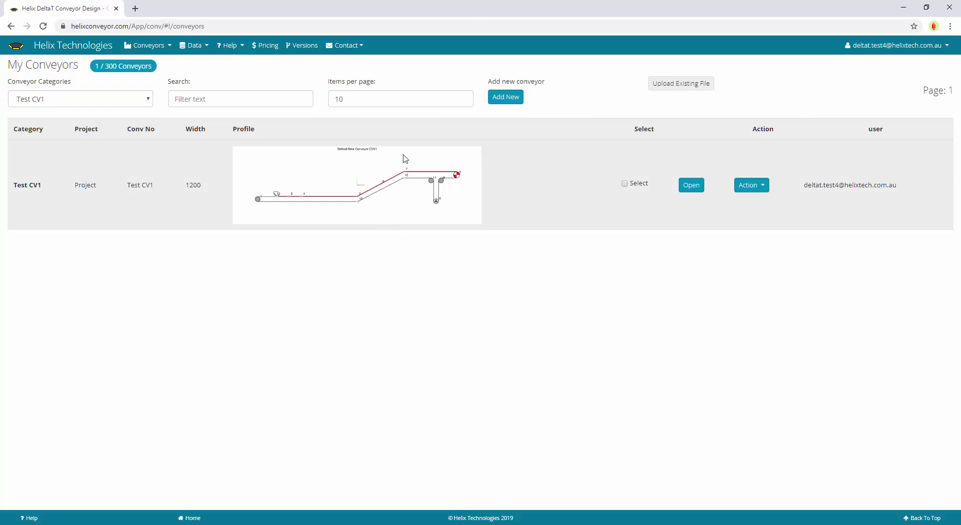
Open Test CV1, review its share settings without sharing, and show project details (P1025)
{"action": "left_click", "coordinate": [691, 188]}
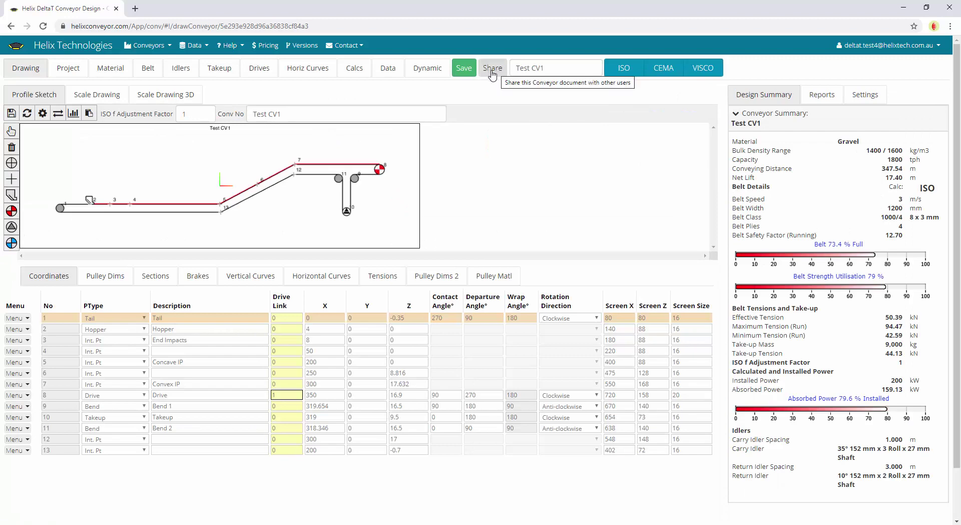
{"action": "left_click", "coordinate": [492, 68]}
{"action": "left_click", "coordinate": [426, 253]}
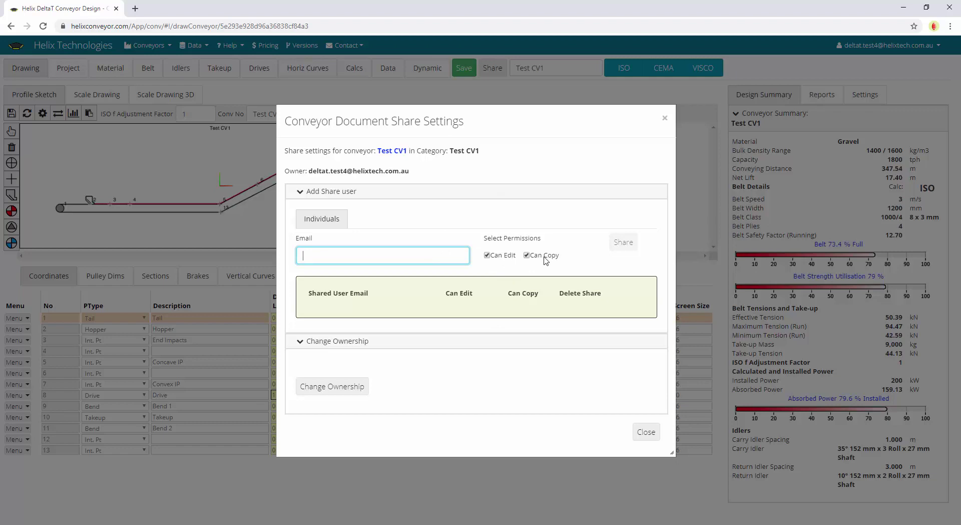
{"action": "left_click", "coordinate": [664, 122]}
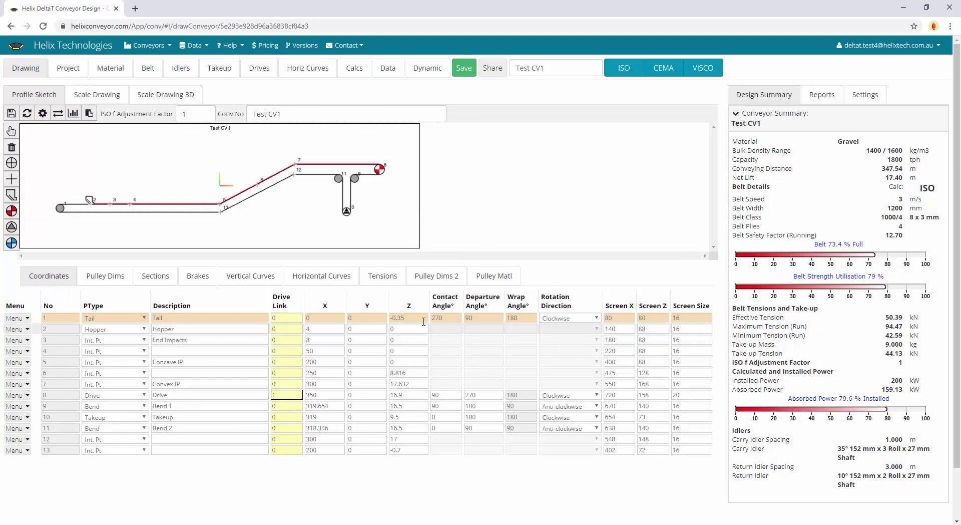
{"action": "left_click", "coordinate": [69, 71]}
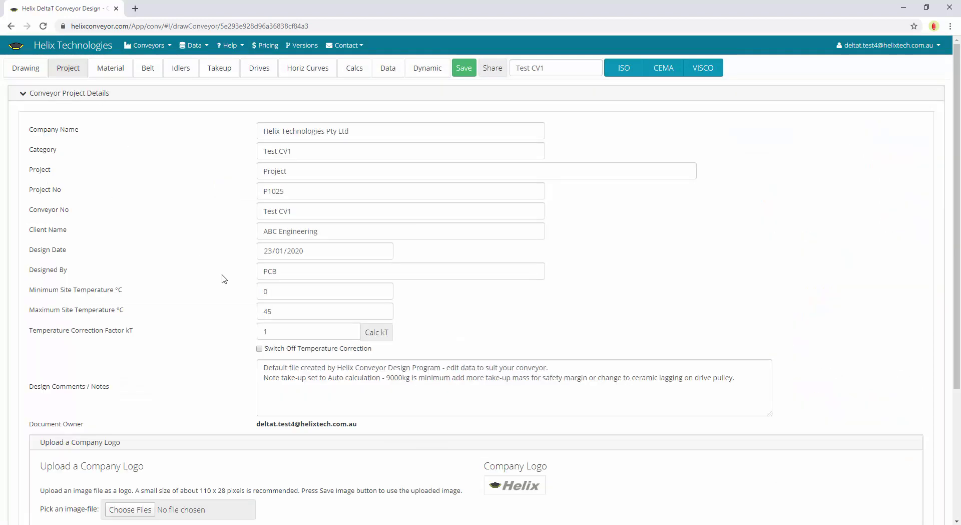
Look through the Material, Idlers and Drawing tabs of the Test CV1 design
{"action": "left_click", "coordinate": [119, 70]}
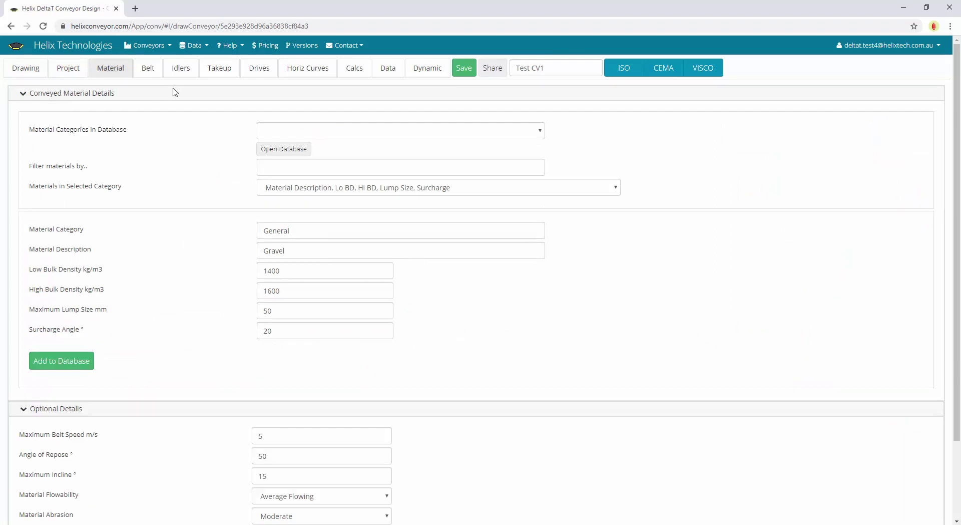
{"action": "left_click", "coordinate": [181, 70]}
{"action": "left_click", "coordinate": [24, 76]}
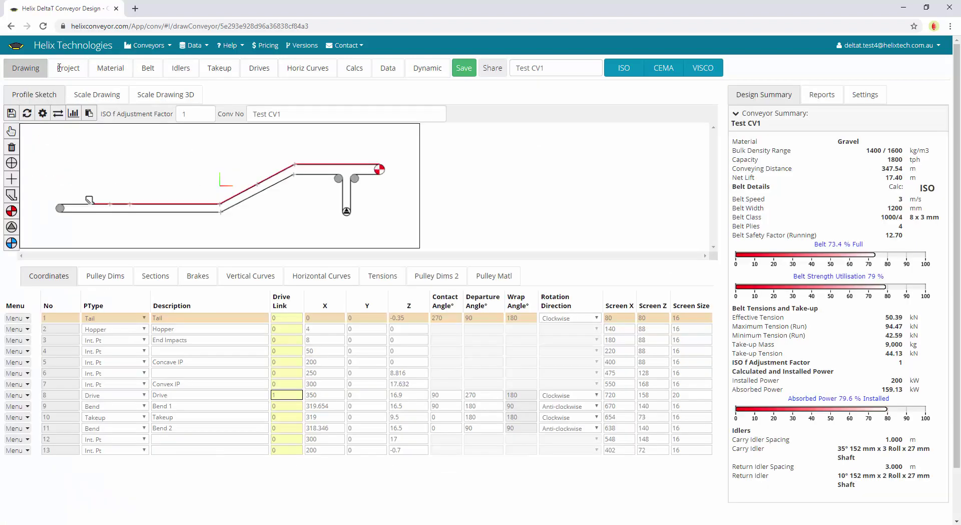
View the 35-page All Reports combined PDF for Test CV1, then close it
{"action": "left_click", "coordinate": [823, 95]}
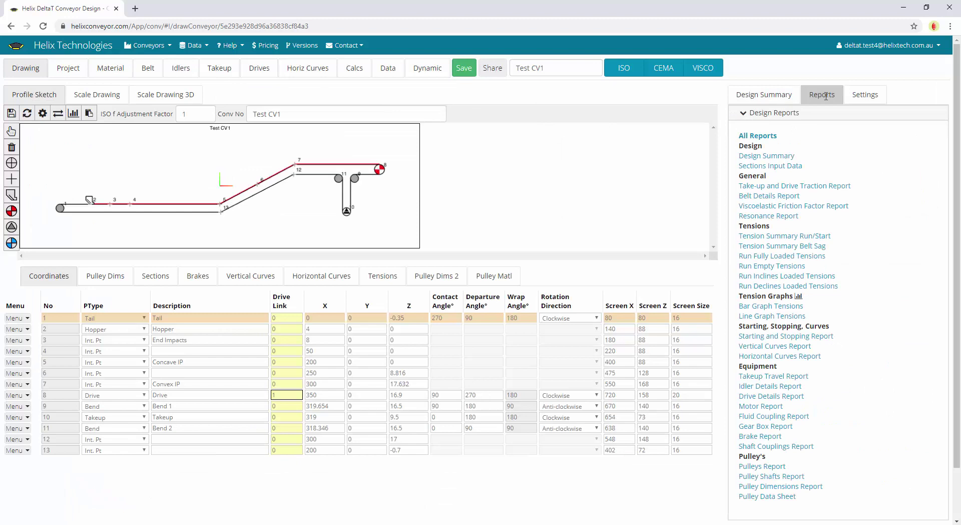
{"action": "left_click", "coordinate": [757, 136]}
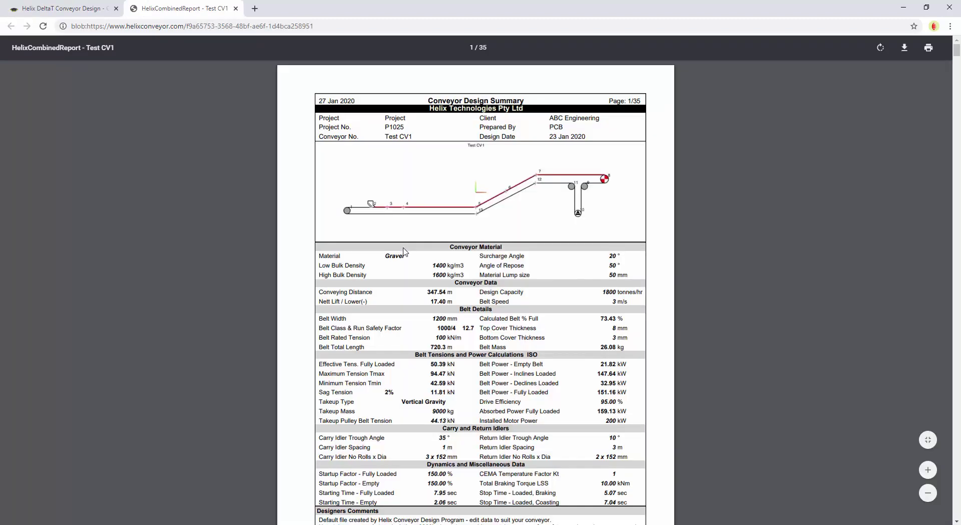
{"action": "scroll", "coordinate": [404, 251], "scroll_direction": "down", "scroll_amount": 5}
{"action": "scroll", "coordinate": [404, 251], "scroll_direction": "up", "scroll_amount": 5}
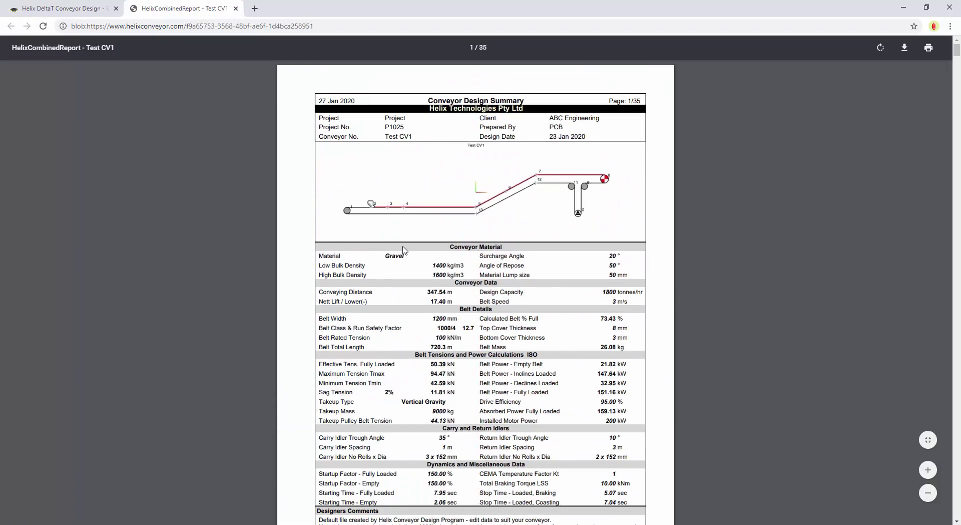
{"action": "middle_click", "coordinate": [223, 12]}
Glance at the Settings tab, then return to the Test CV1 design summary showing 159.13 kW
{"action": "left_click", "coordinate": [865, 95]}
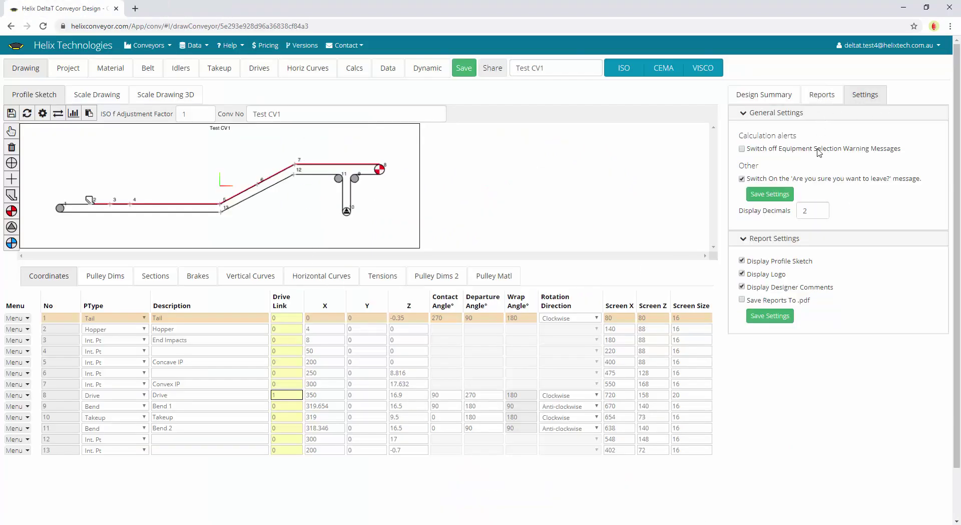
{"action": "left_click", "coordinate": [763, 95]}
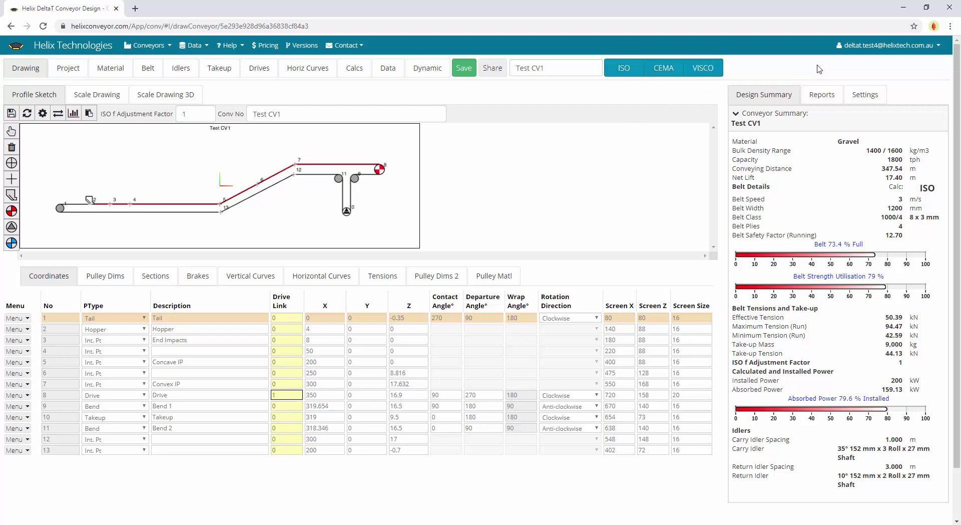
{"action": "left_click", "coordinate": [150, 45]}
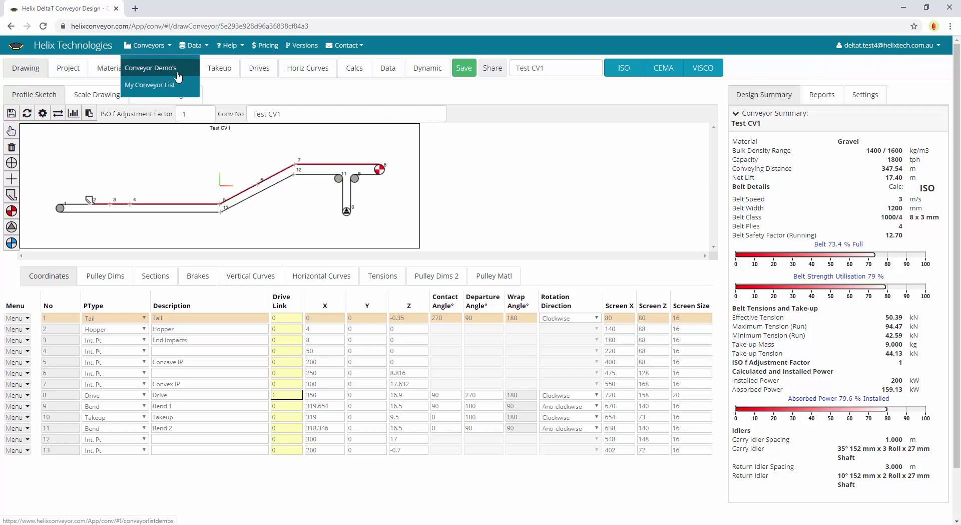